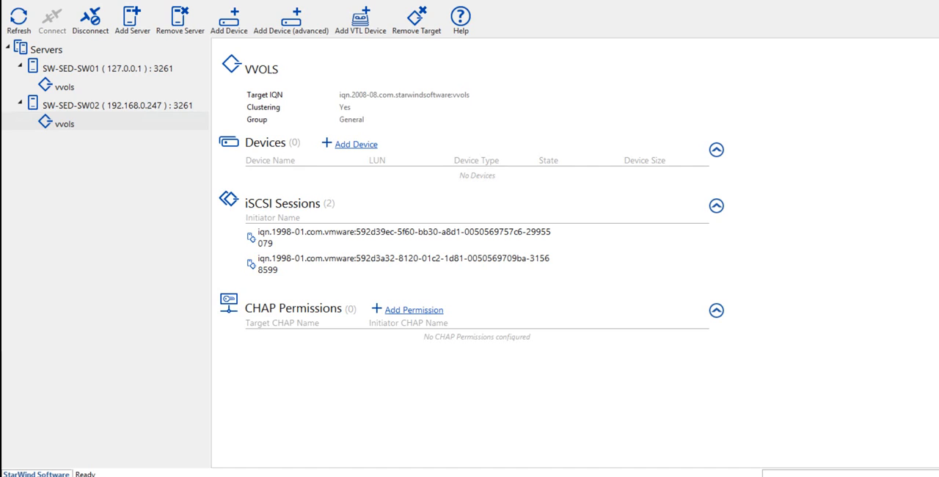
Step: Review the details and iSCSI sessions of the vvols target on server SW-SED-SW01
left_click(64, 87)
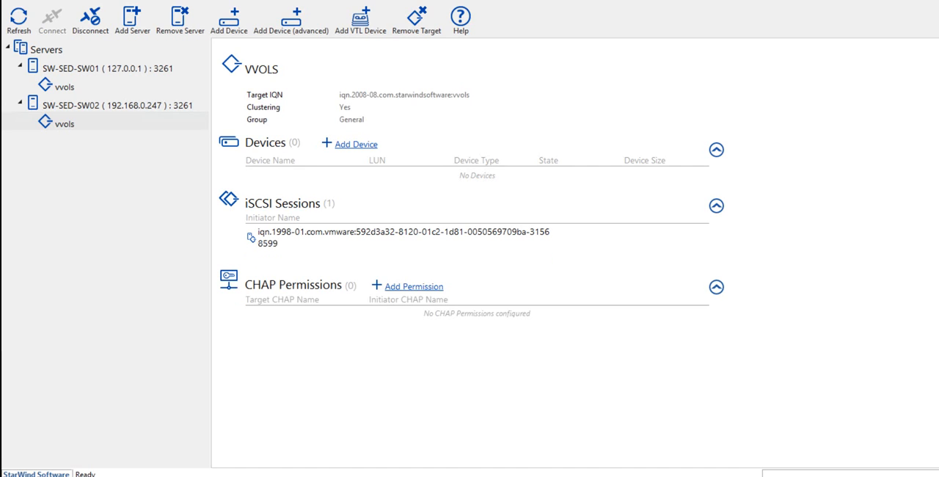
left_click(107, 68)
left_click(64, 86)
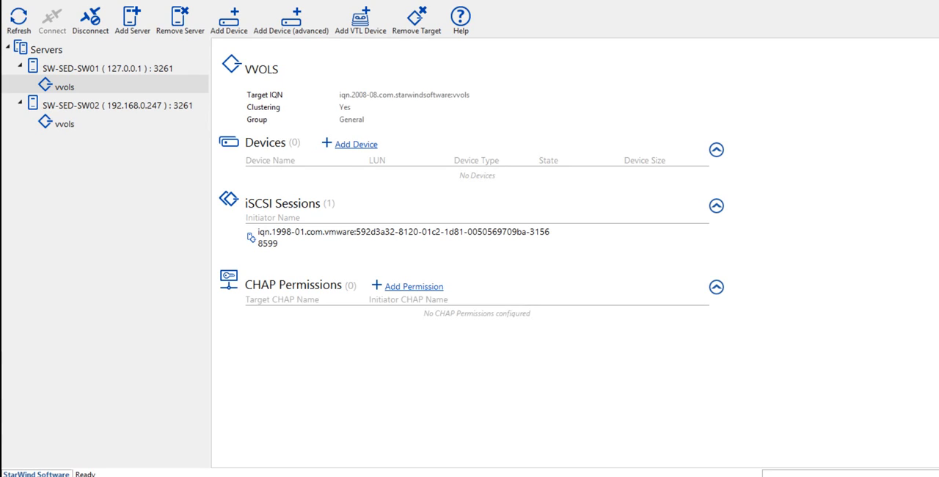
Step: Check the server's active network connections in the Network and Sharing Center, and close it
right_click(843, 476)
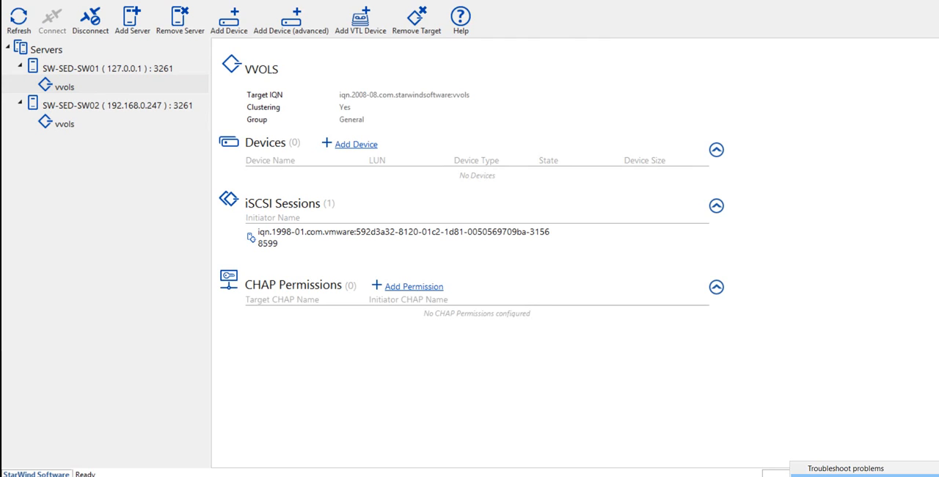
left_click(844, 475)
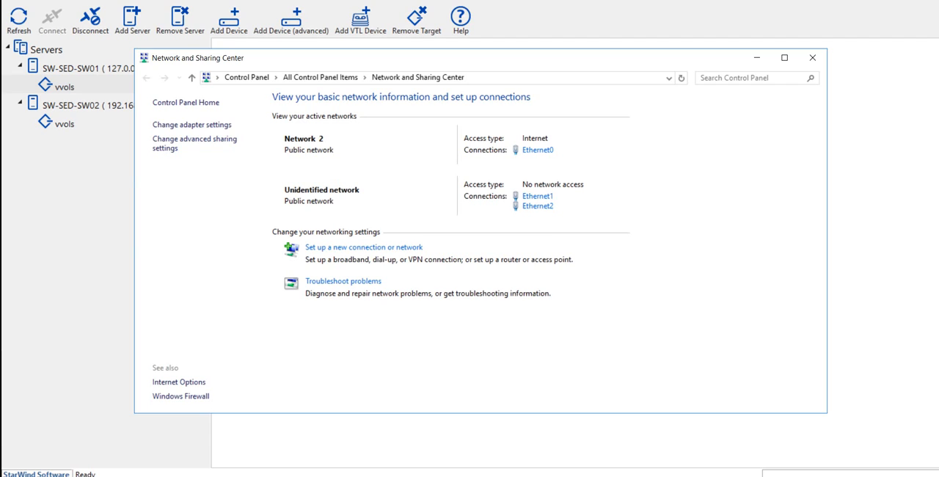
left_click(812, 57)
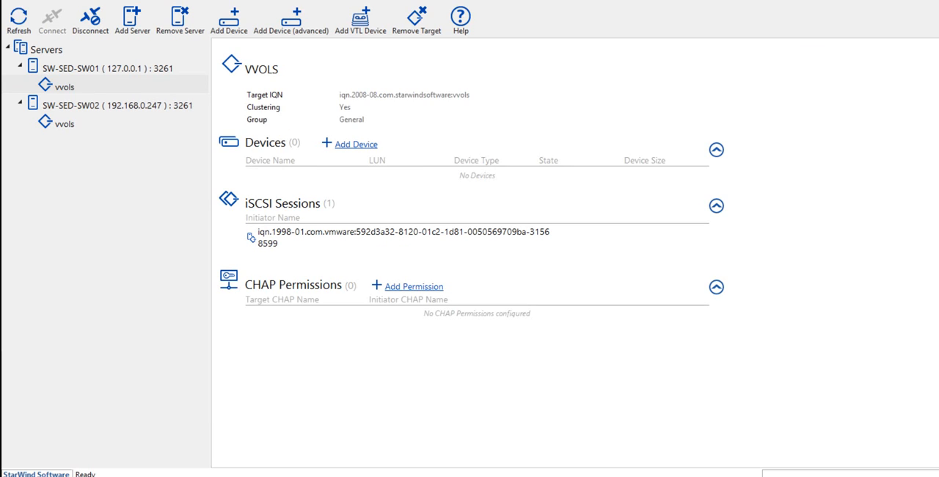
Step: Examine the contents and capacity of New Volume (E:) in File Explorer, and close the window
key("super+e")
left_click(186, 217)
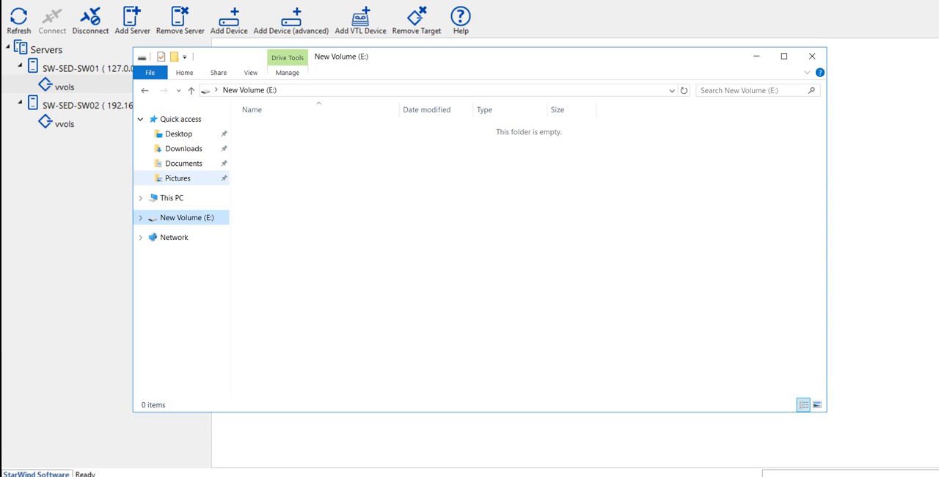
left_click(172, 198)
left_click(631, 222)
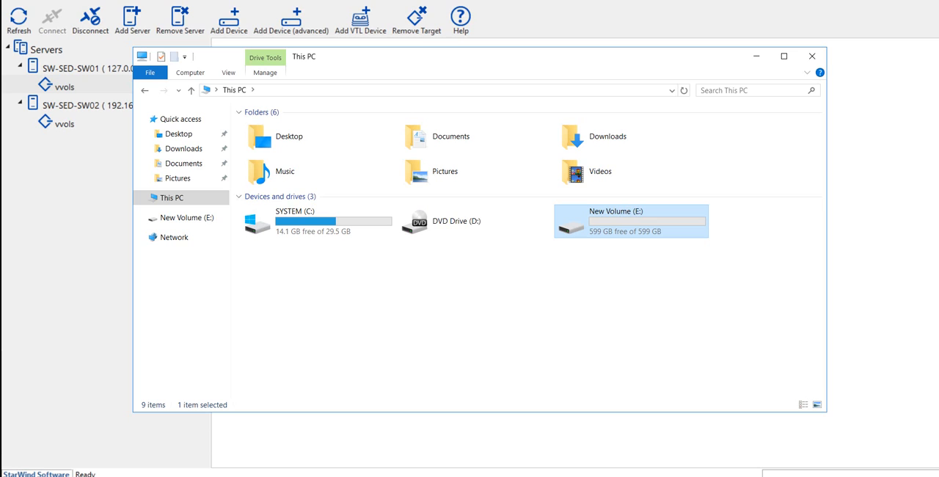
left_click(812, 56)
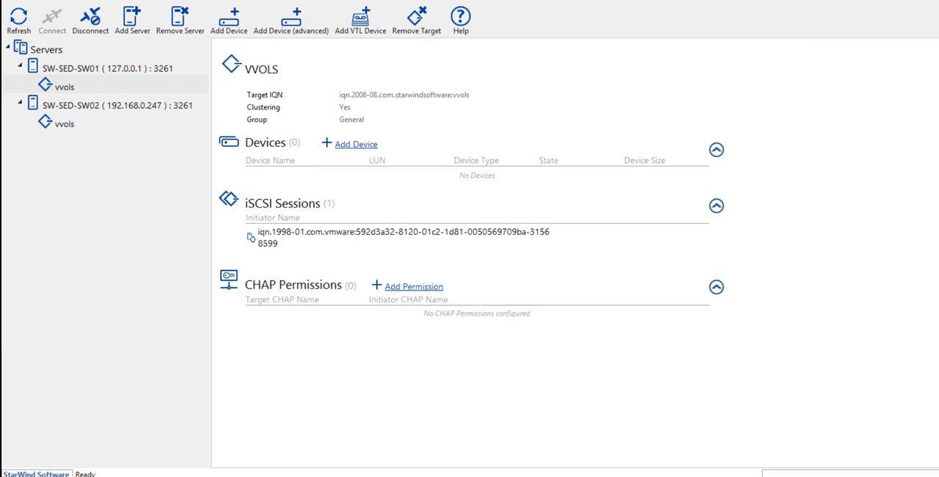
Step: Compare the iSCSI sessions of the vvols targets on SW-SED-SW01 and SW-SED-SW02
left_click(65, 86)
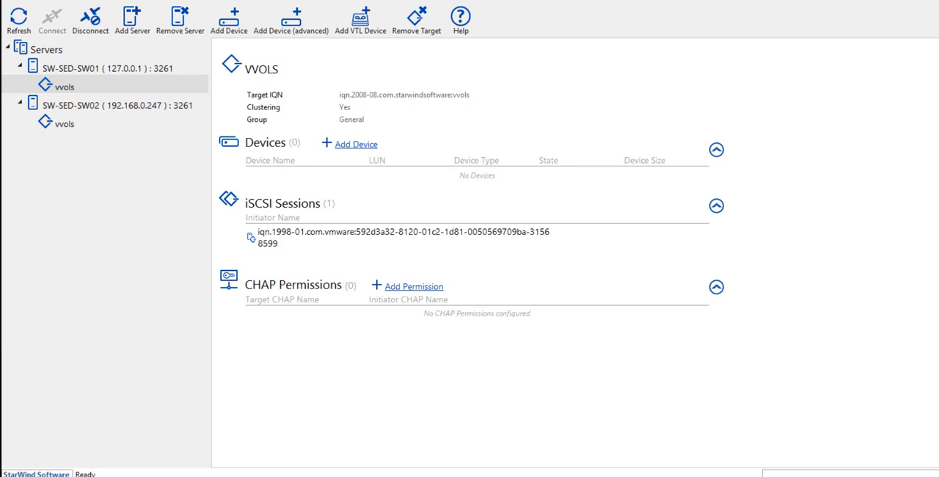
left_click(64, 123)
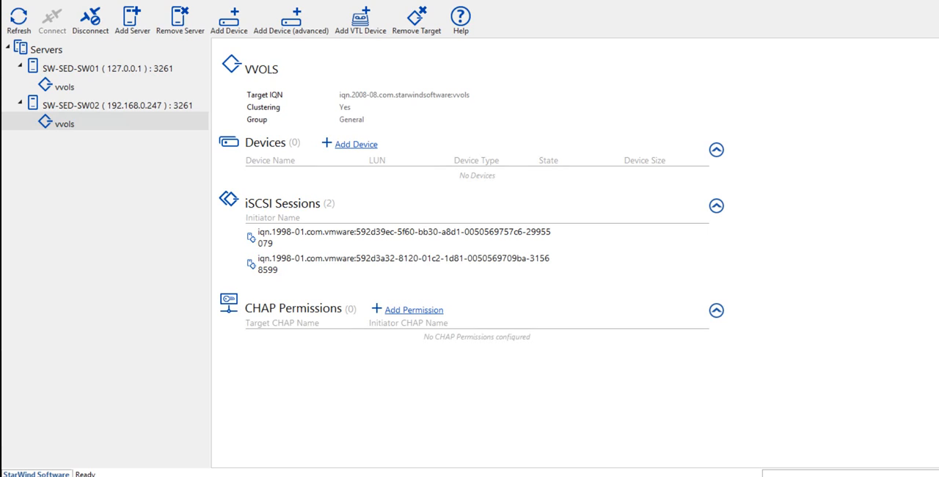
left_click(64, 86)
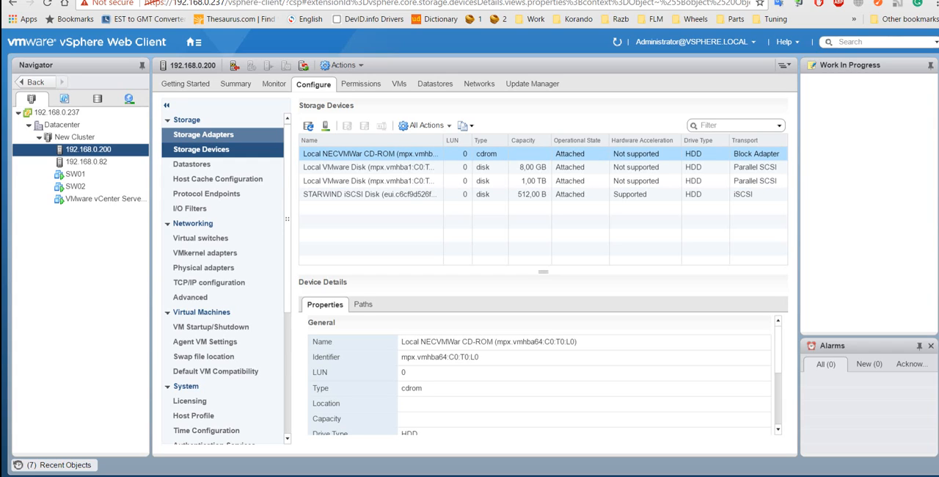
Step: Examine the paths and dynamic discovery iSCSI servers of storage adapter vmhba65 on host 192.168.0.200
left_click(204, 135)
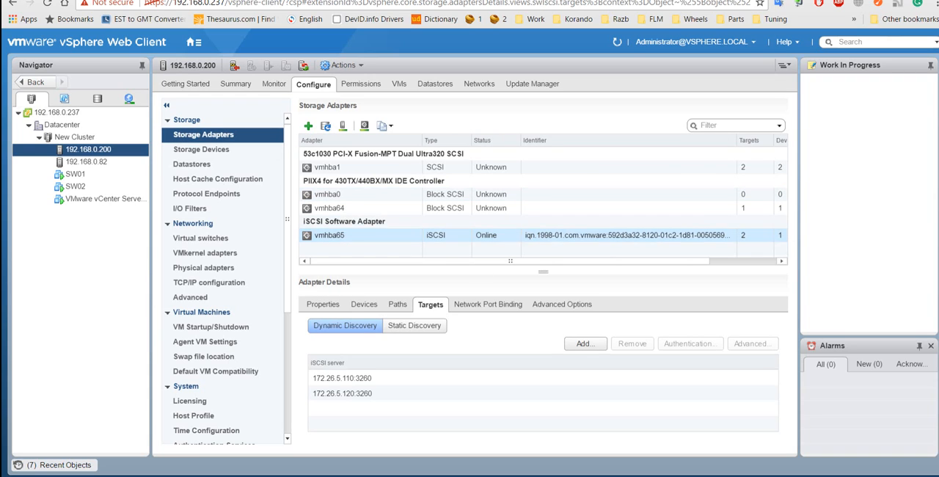
left_click(397, 304)
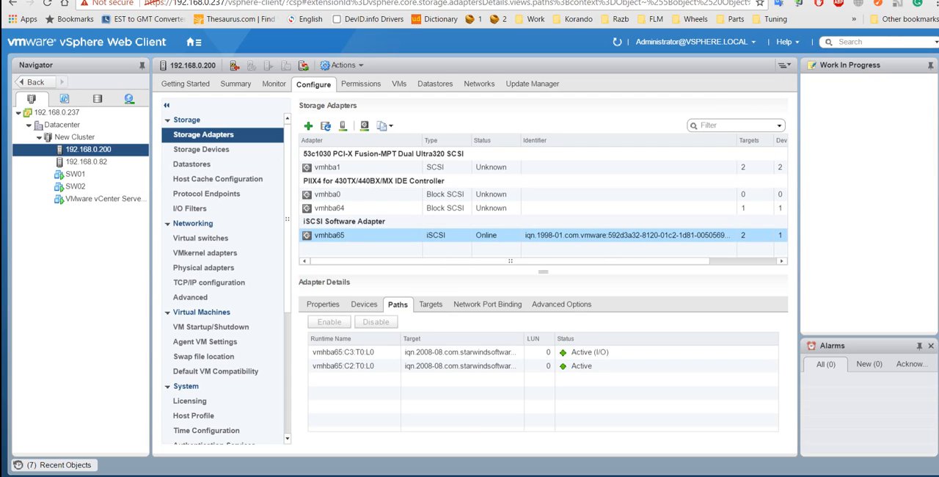
left_click(431, 304)
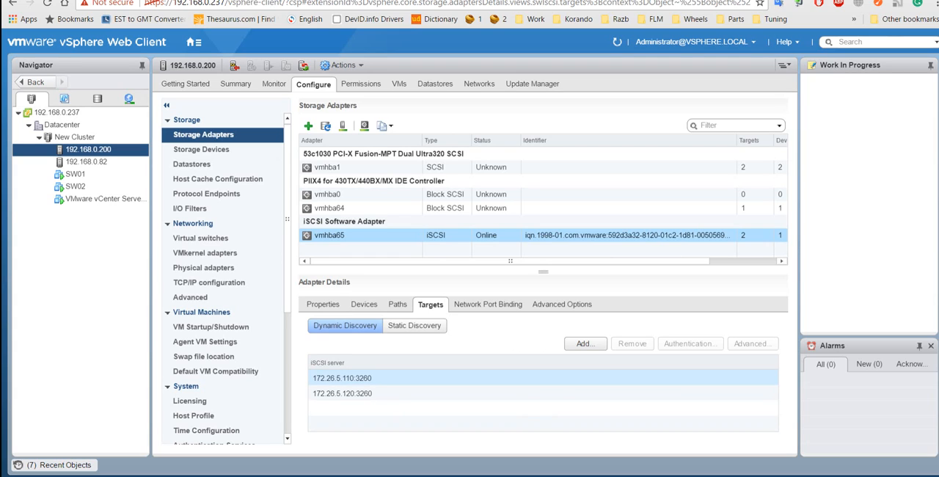
left_click(343, 377)
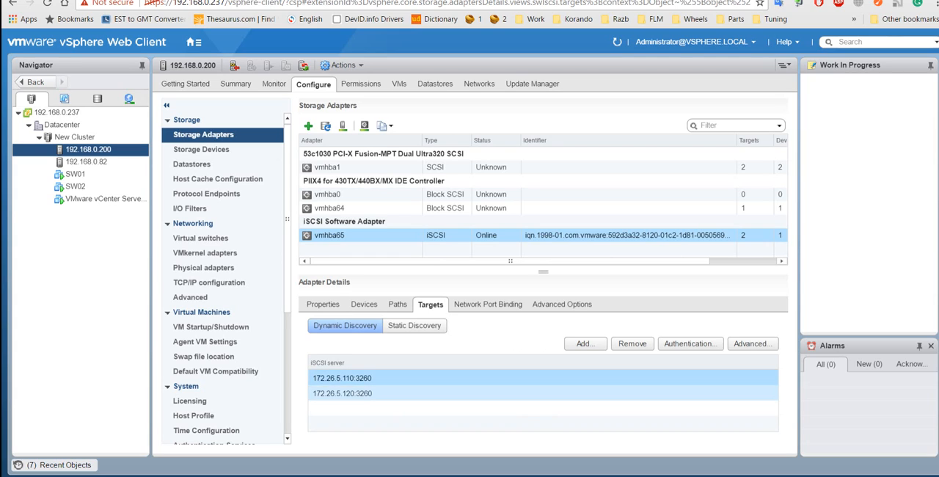
left_click(343, 393)
left_click(342, 378)
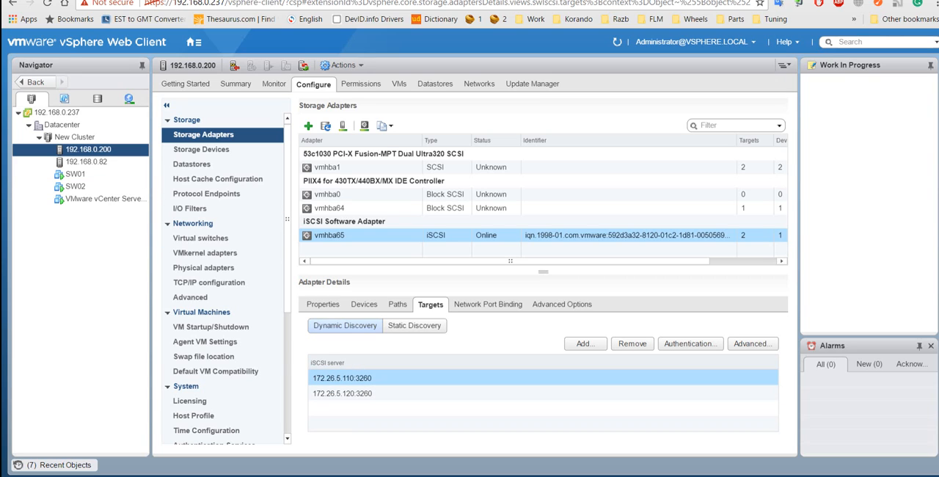
left_click(342, 378)
left_click(342, 393)
left_click(342, 378)
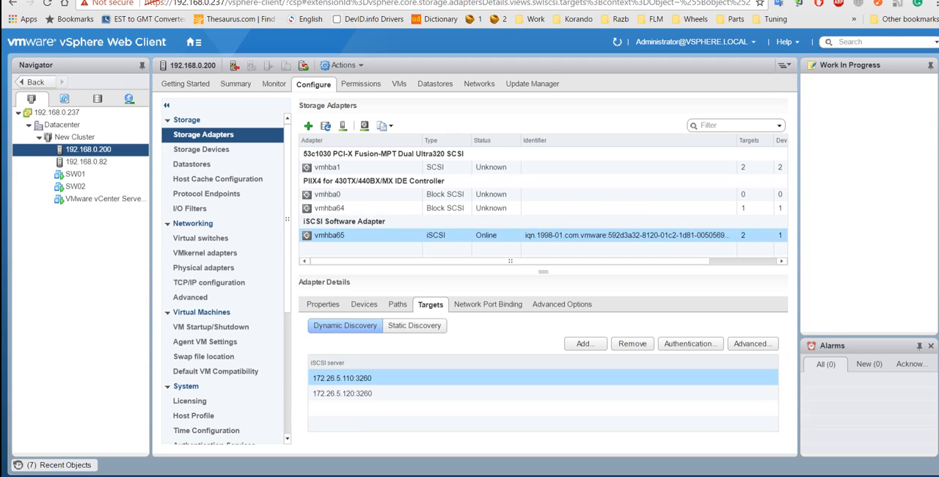
Step: Inspect the paths of vmhba65 and the STARWIND iSCSI Disk among its devices
left_click(397, 303)
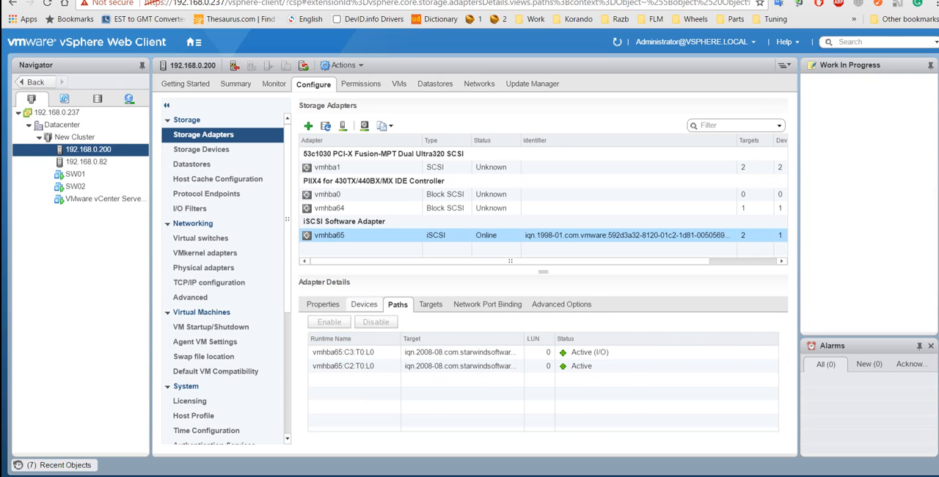
left_click(364, 303)
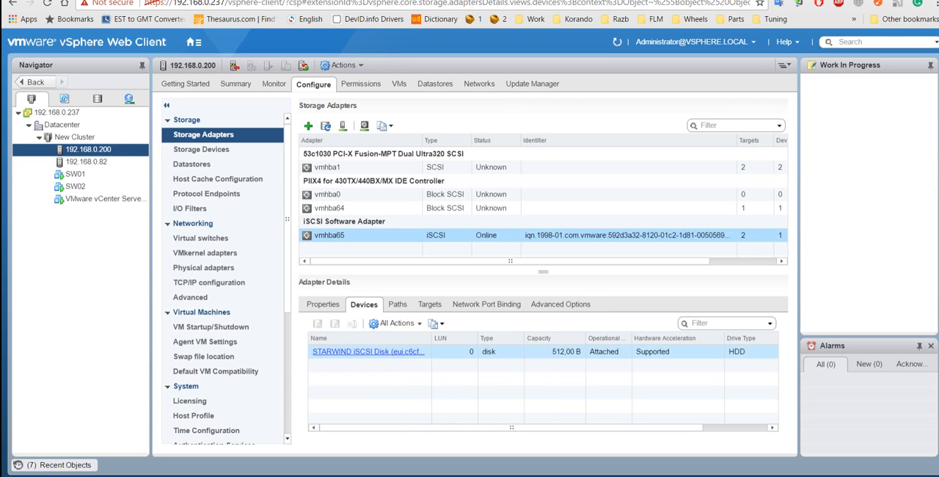
left_click(368, 351)
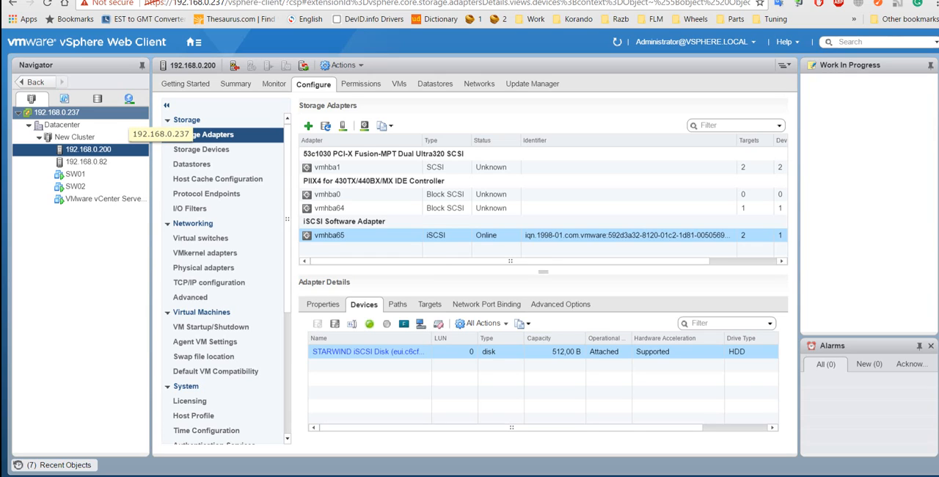
Step: Review the StarWind VVols storage provider of vCenter 192.168.0.237 and the details of its Starwind-VVols storage system
left_click(120, 116)
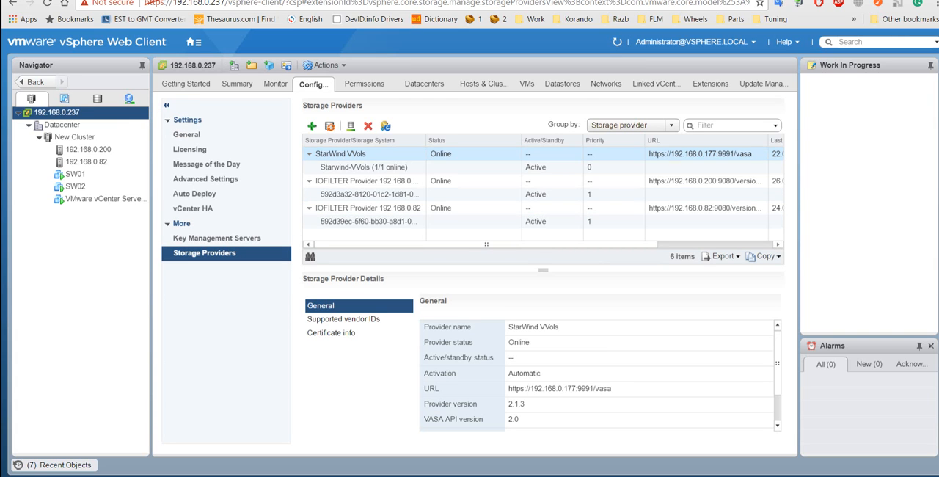
left_click(363, 167)
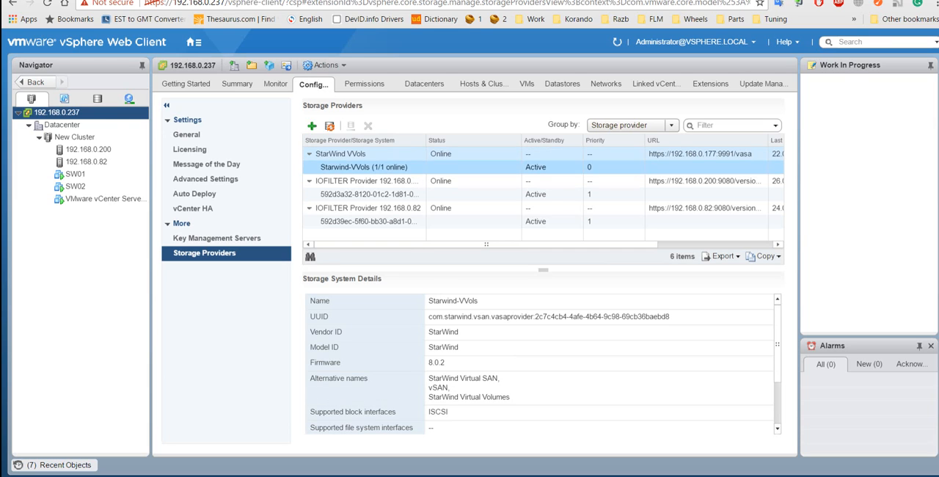
left_click(352, 154)
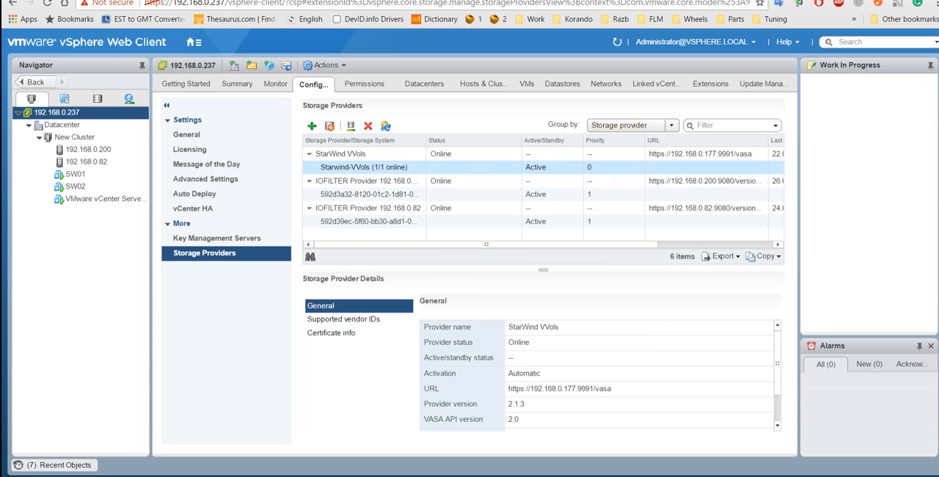
left_click(363, 167)
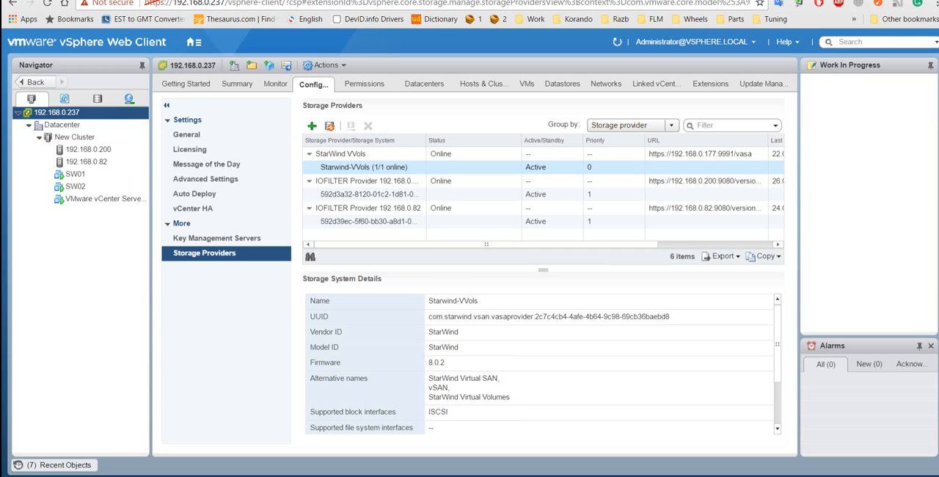
left_click(342, 154)
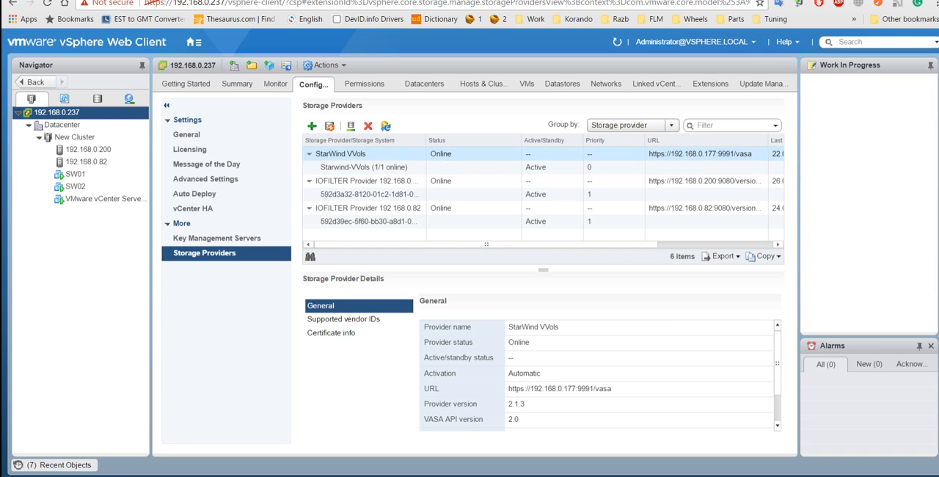
Step: View the blank new storage provider form, cancel it, and recheck the StarWind VVols provider and its storage system details
left_click(312, 126)
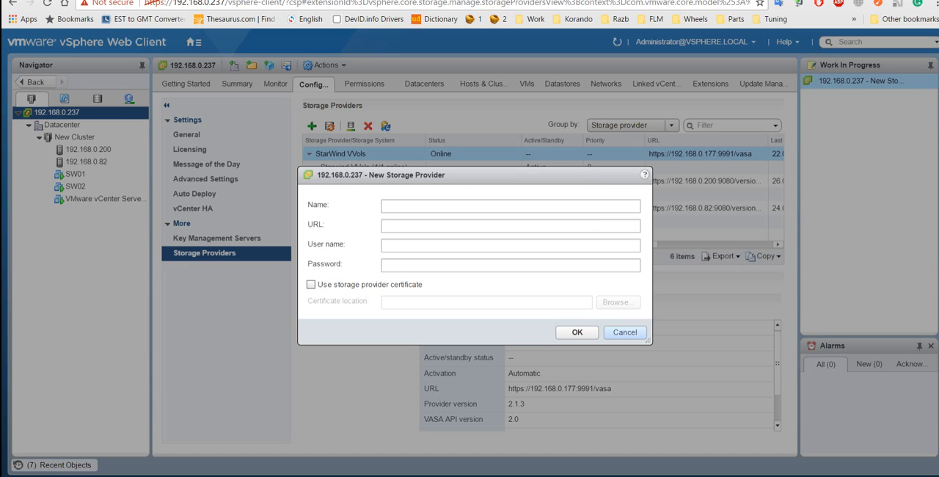
left_click(624, 332)
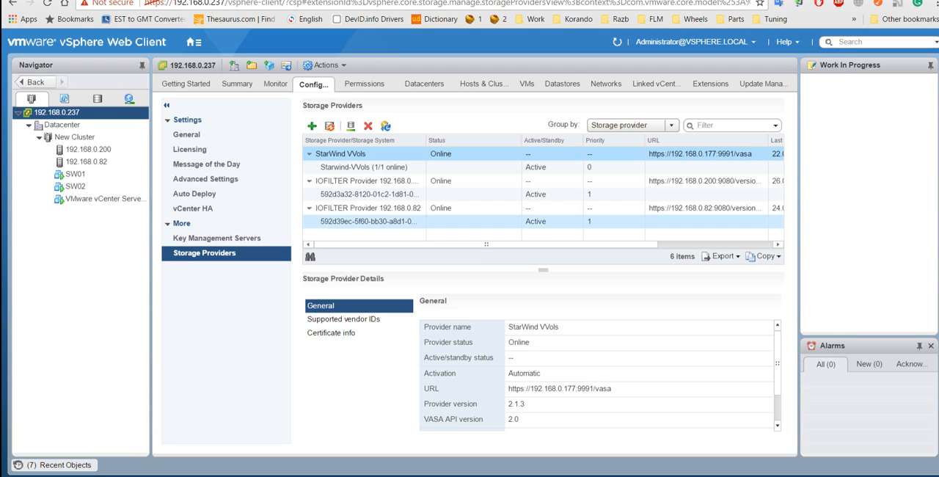
left_click(364, 167)
left_click(477, 154)
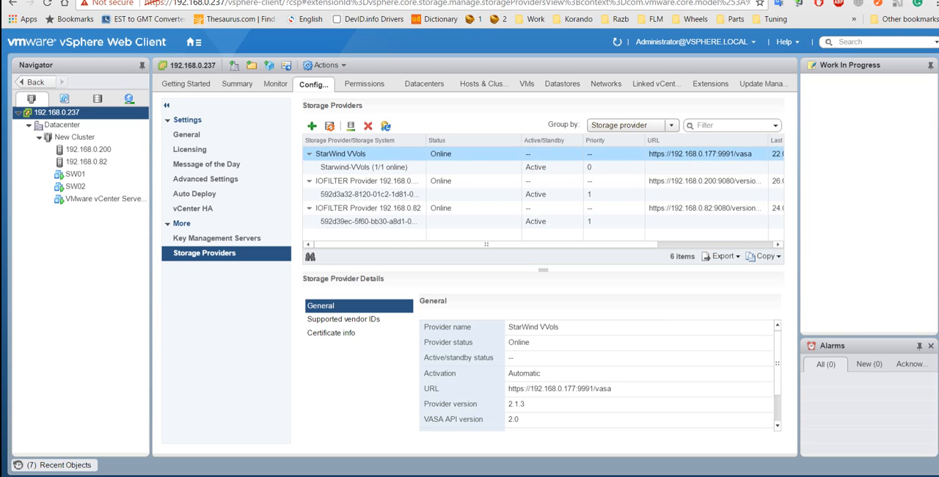
left_click(477, 167)
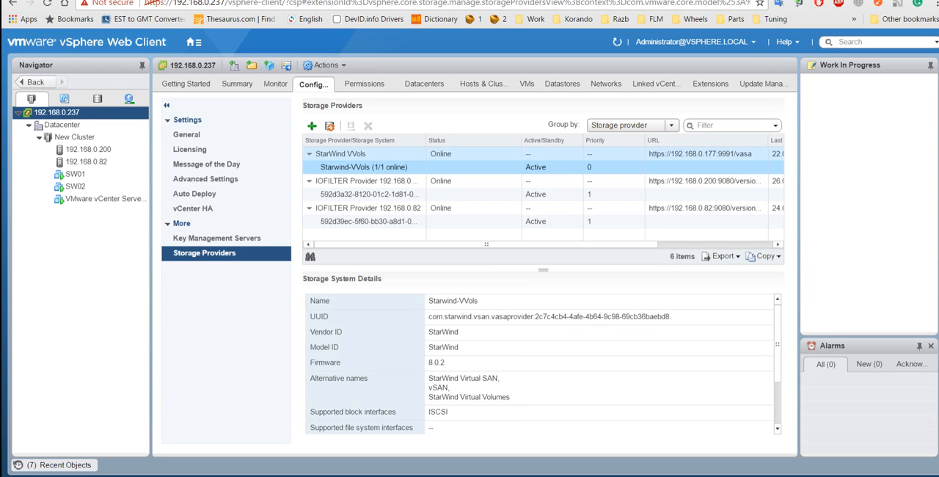
left_click(352, 154)
left_click(359, 167)
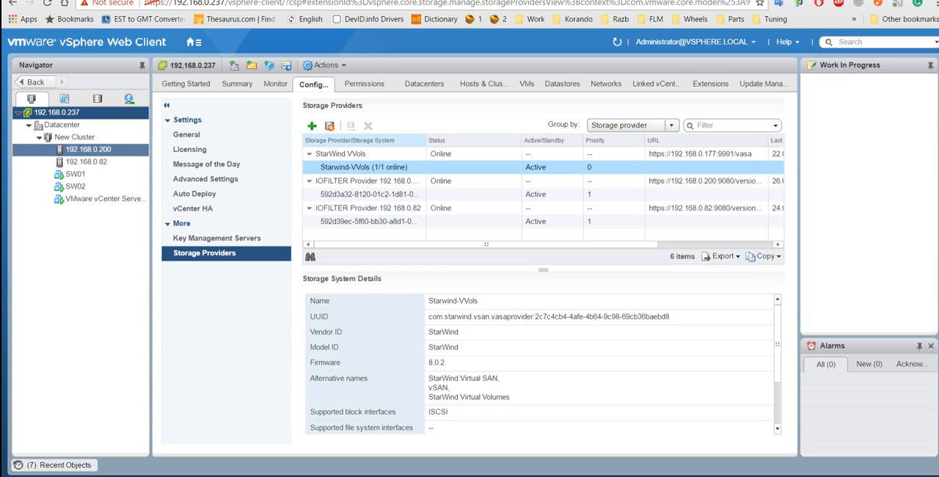
Step: Start a new datastore on host 192.168.0.200, choose VVol as its type, and proceed to name and container selection
left_click(91, 150)
right_click(93, 150)
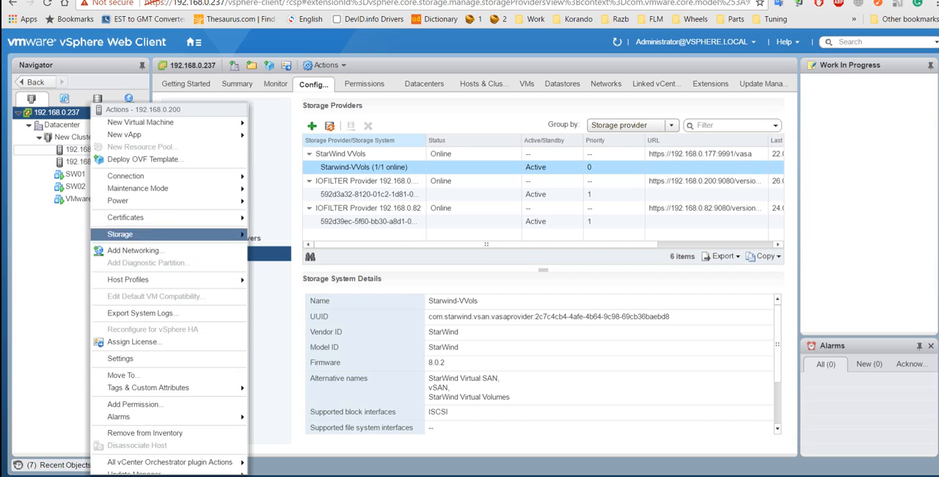
mouse_move(184, 234)
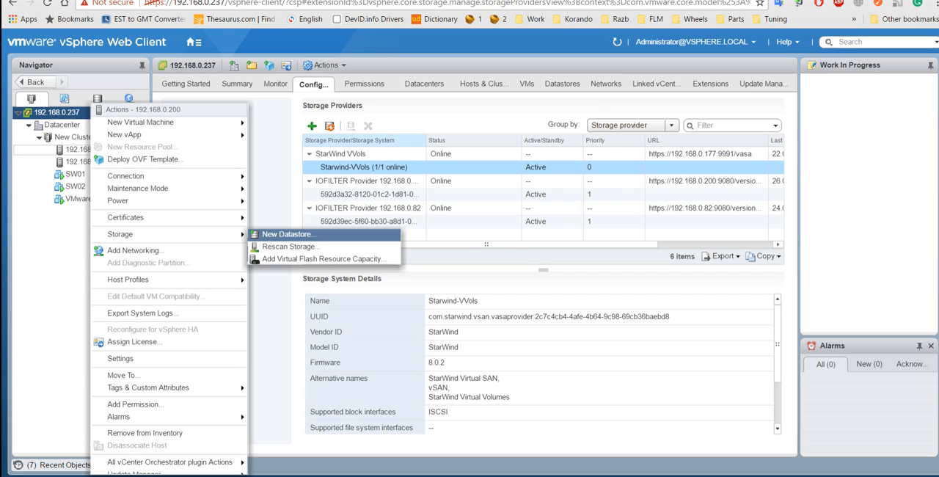
left_click(286, 233)
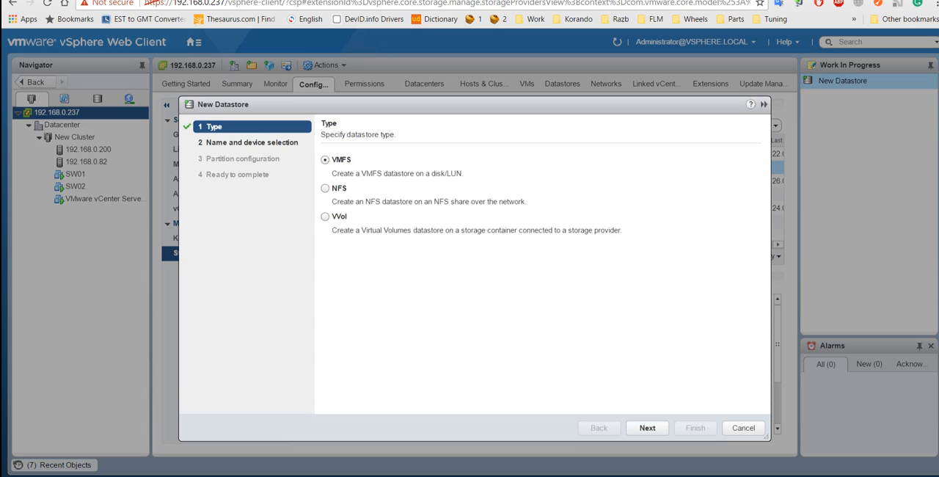
left_click(325, 216)
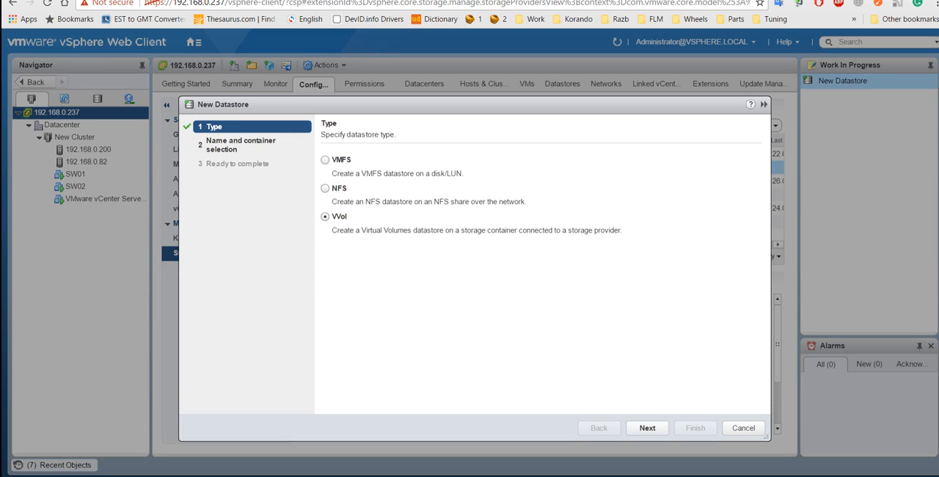
left_click(647, 427)
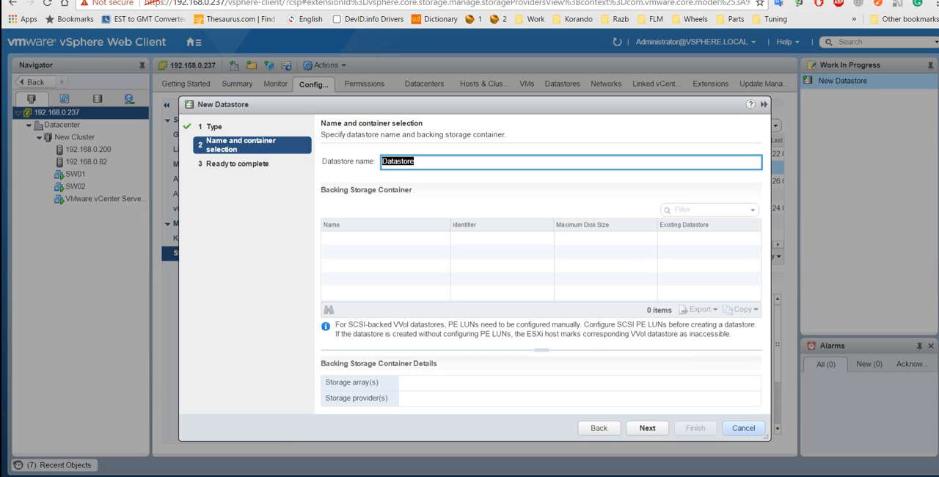
Step: Cancel the new datastore wizard and select StarWind-VVols among the datastores of host 192.168.0.200
left_click(743, 427)
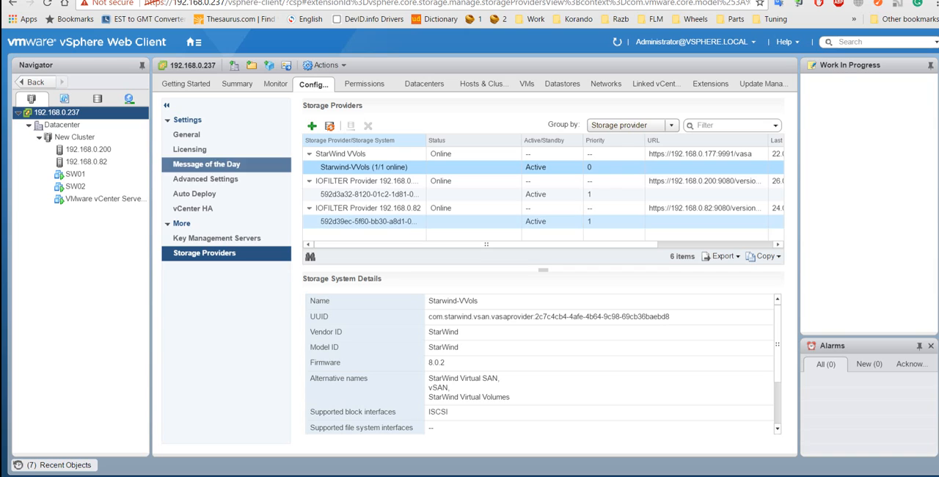
left_click(87, 149)
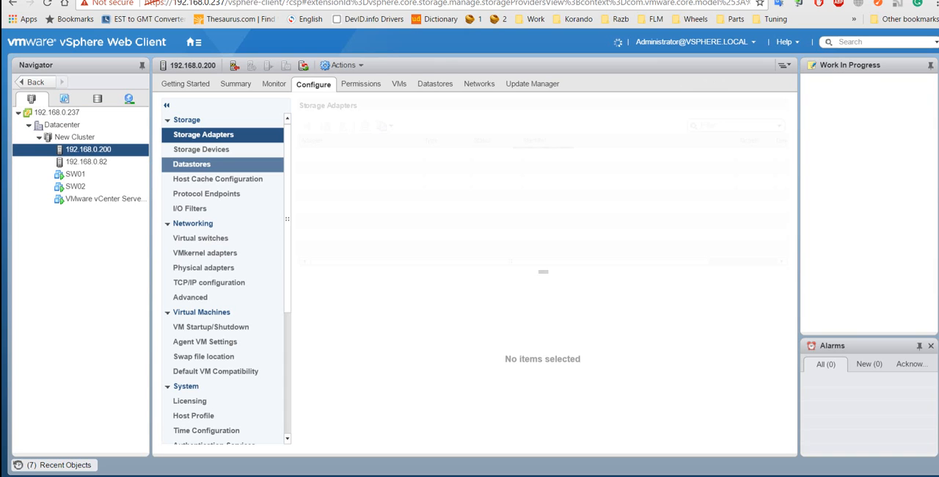
left_click(191, 163)
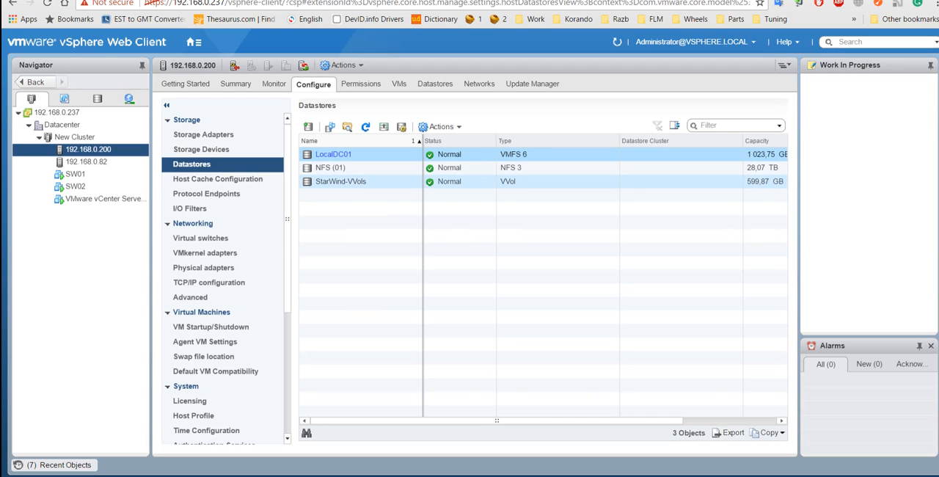
left_click(341, 181)
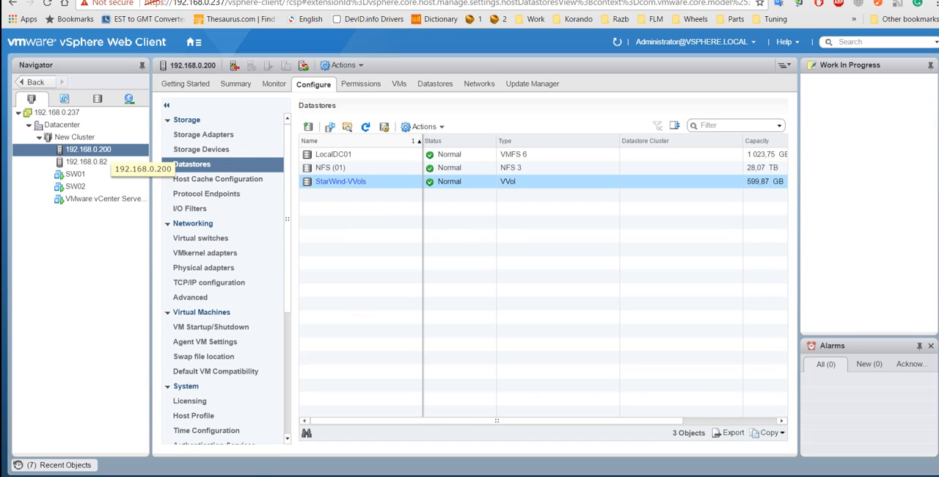
Step: Start a new virtual machine on host 192.168.0.200, keeping the default name, the Datacenter location and that host as compute resource
right_click(106, 150)
mouse_move(183, 135)
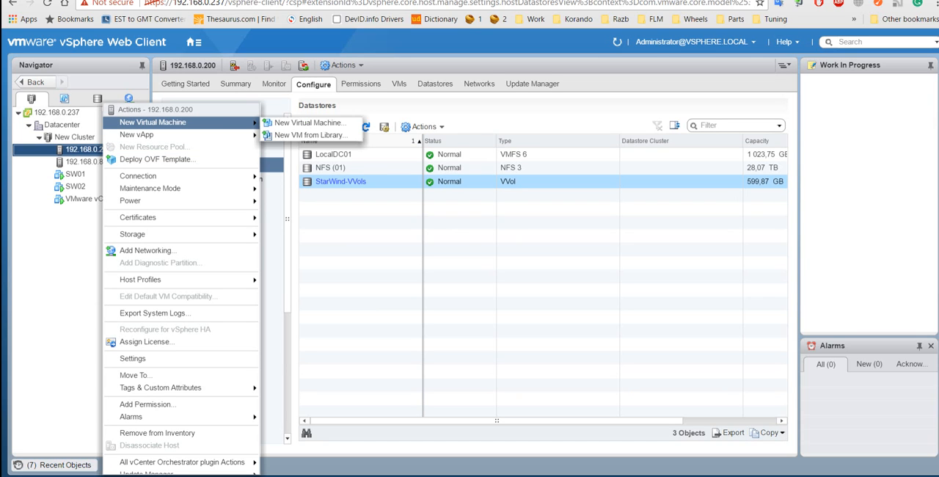
left_click(308, 122)
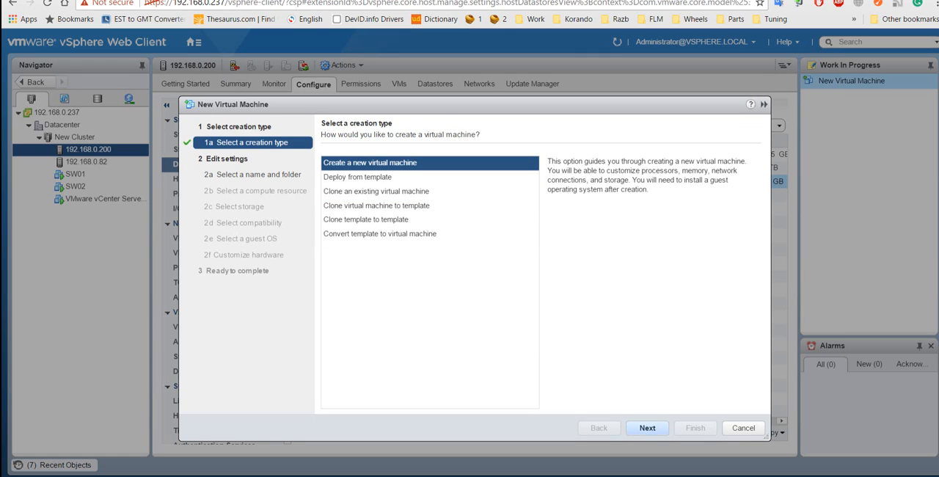
left_click(647, 427)
left_click(341, 254)
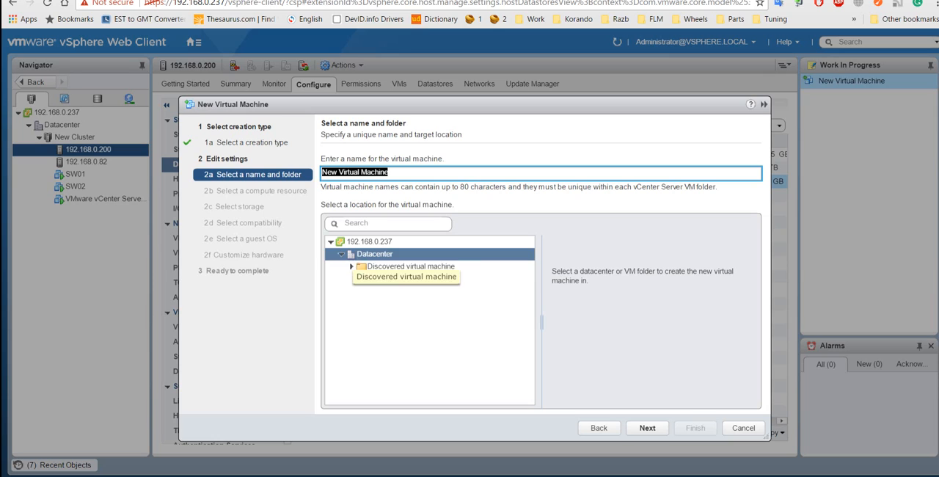
left_click(647, 427)
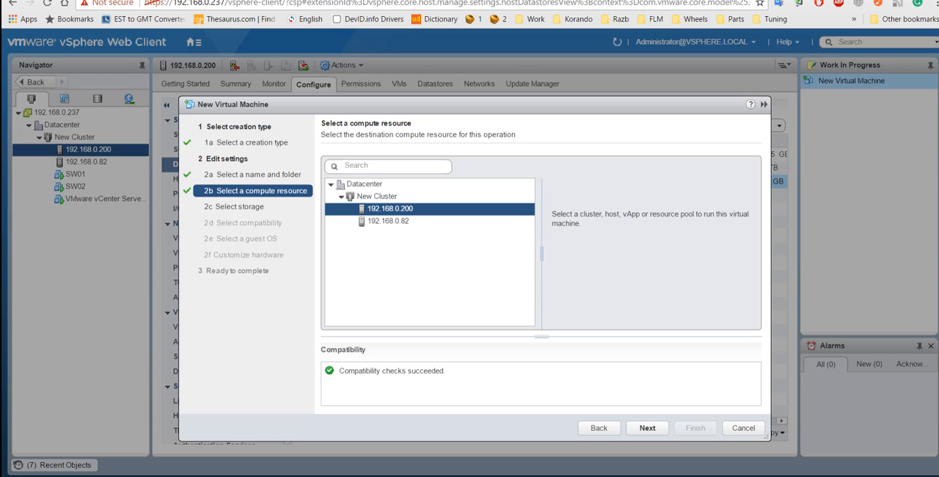
left_click(647, 427)
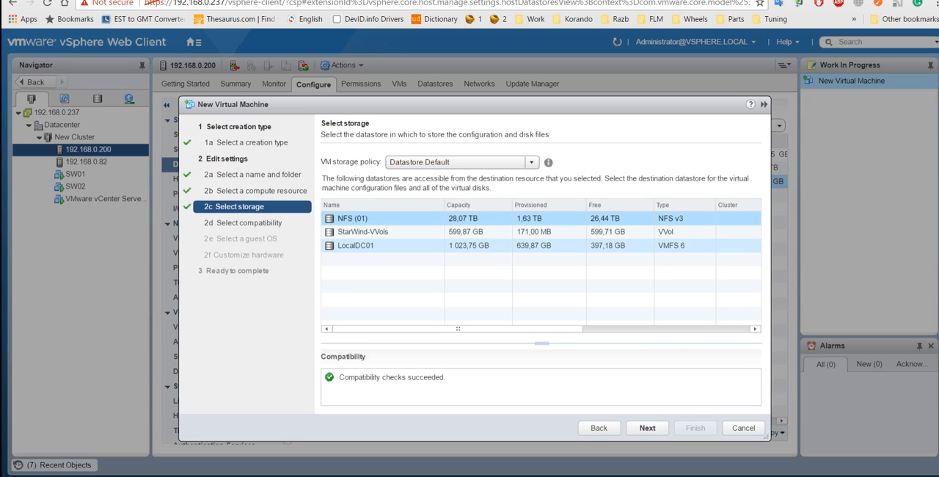
Step: Place the virtual machine on StarWind-VVols, accepting ESXi 6.5 and later compatibility and Microsoft Windows Server 2008 R2 (64-bit) as guest OS
left_click(374, 232)
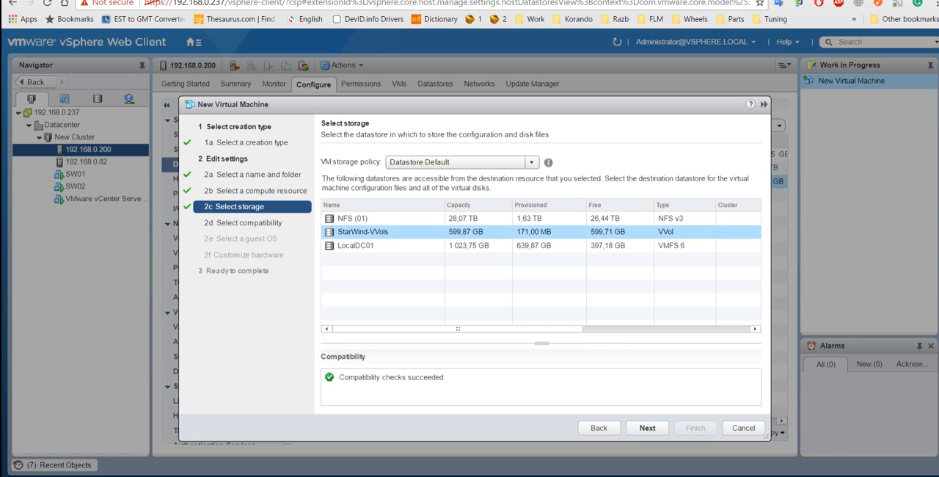
left_click(647, 428)
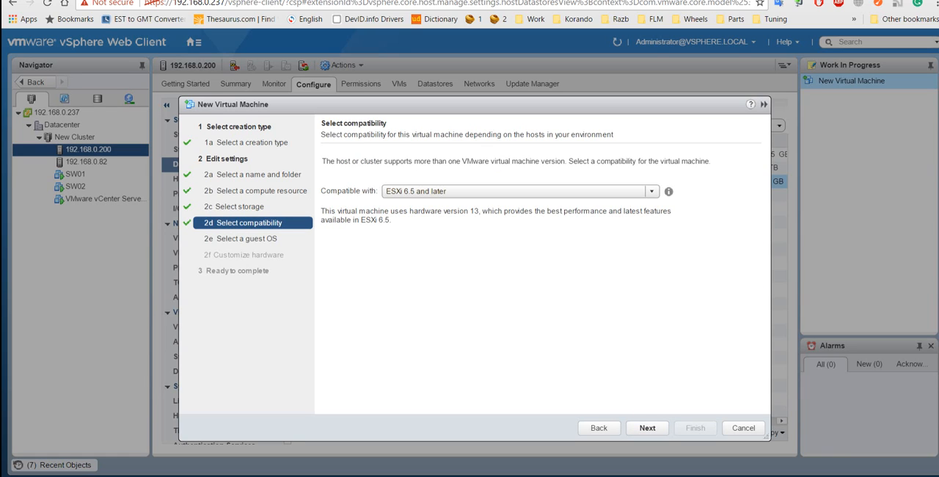
left_click(647, 428)
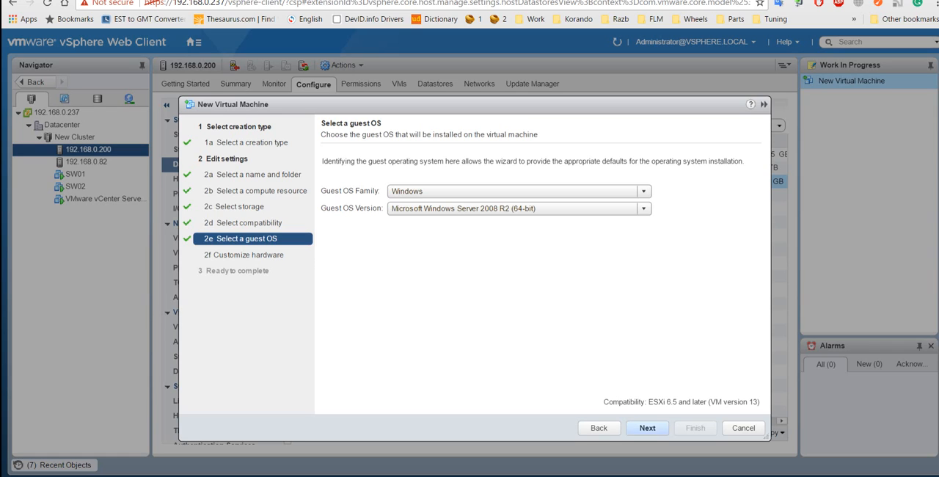
left_click(647, 428)
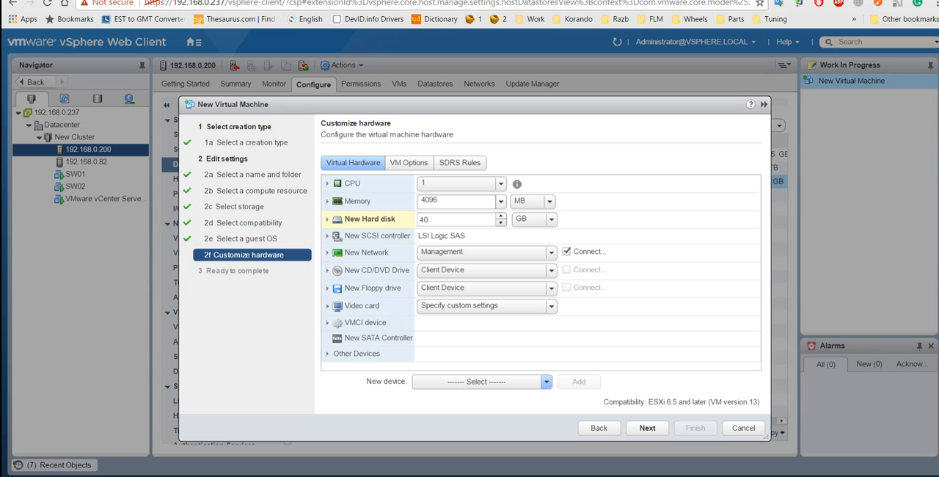
Step: Switch to the PowerPoint slide show and advance to the "Time for your questions" slide
key("alt+Tab")
key("alt+Tab")
key("alt+Tab")
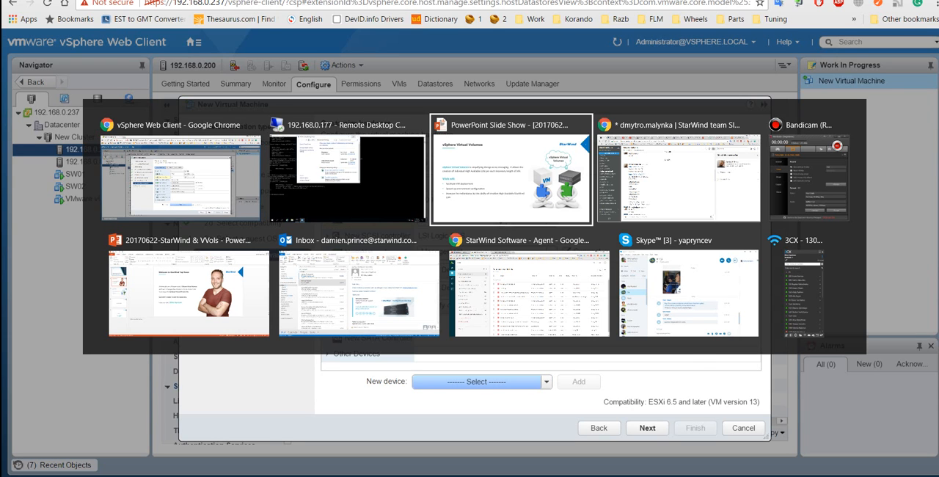
key("Right")
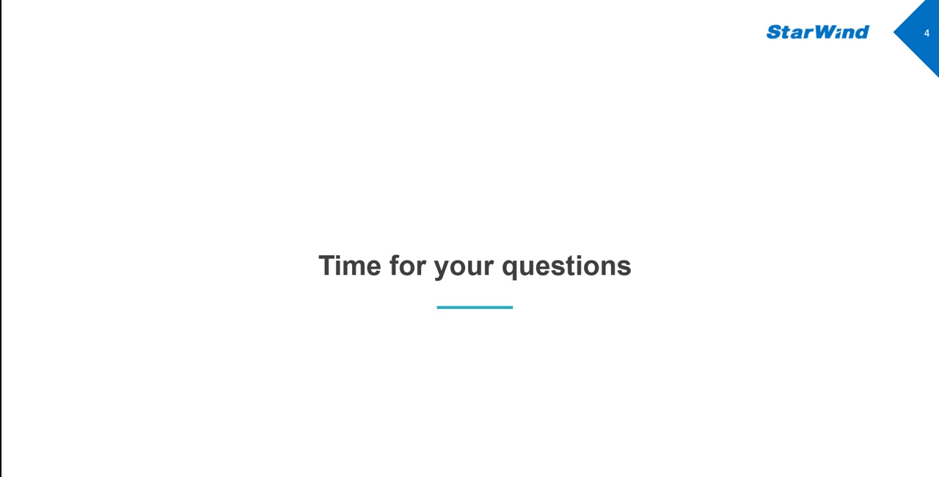